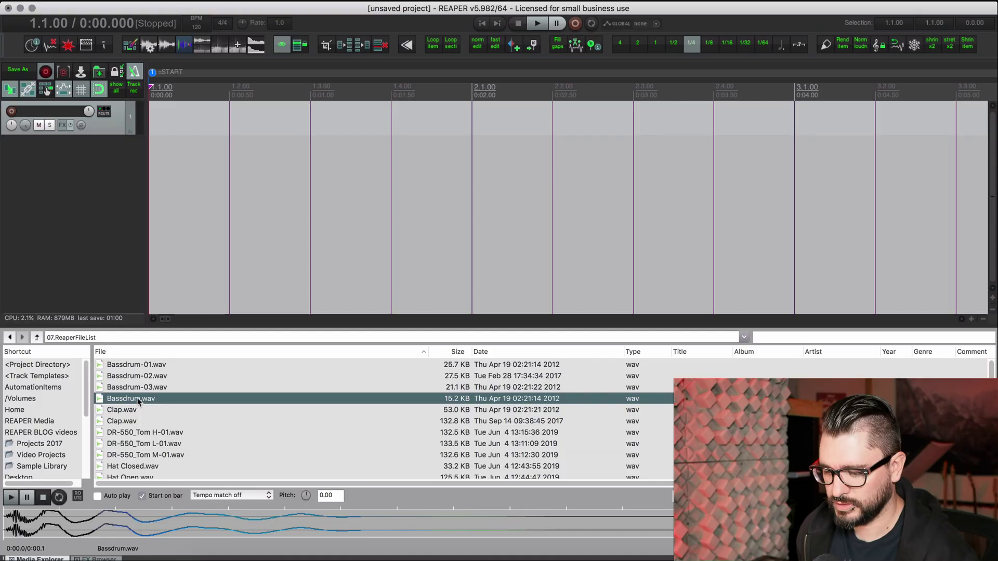
Add Bassdrum.wav to track 1, trim it to end at 1.2.00, and loop it through 3.3.00.
{"action": "left_click_drag", "start_coordinate": [137, 402], "coordinate": [109, 118]}
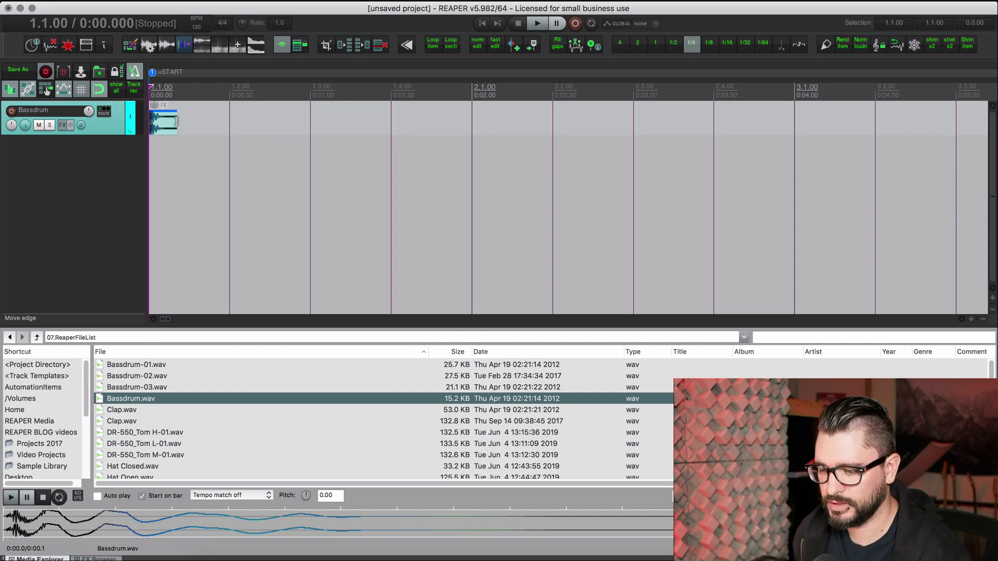
{"action": "left_click_drag", "start_coordinate": [177, 133], "coordinate": [246, 126]}
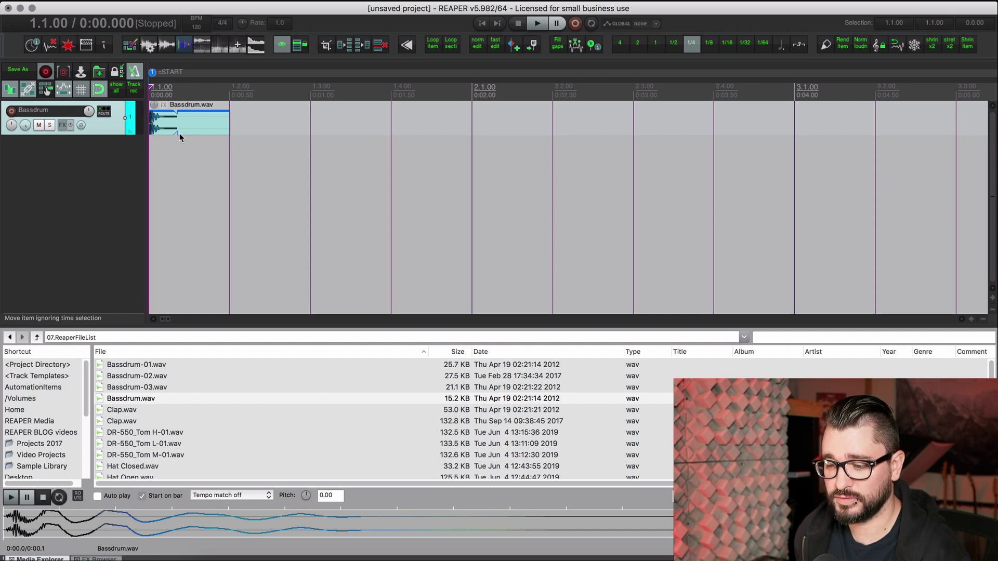
{"action": "left_click", "coordinate": [229, 124]}
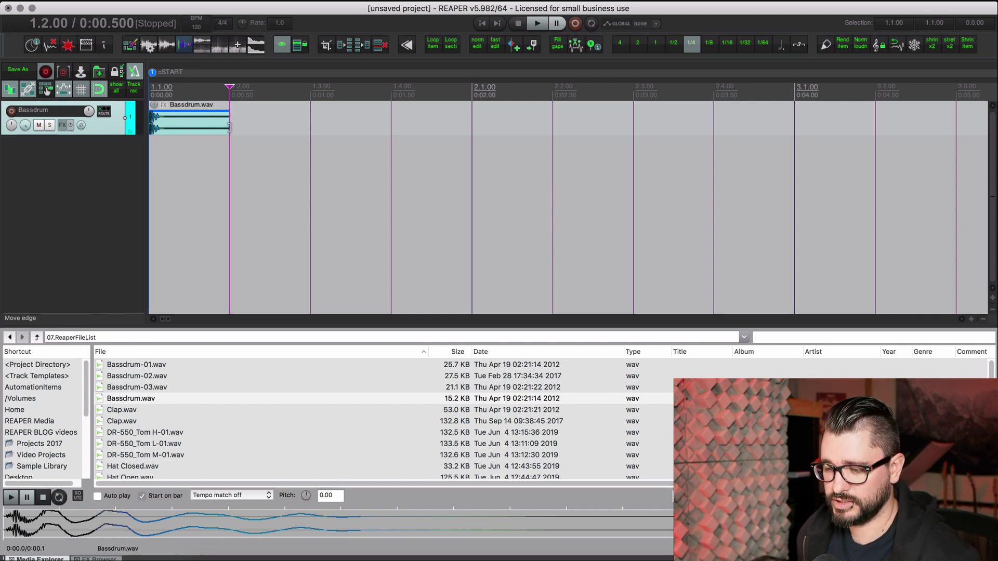
{"action": "left_click_drag", "start_coordinate": [229, 129], "coordinate": [893, 136]}
Play the looping kick from the project start, then stop.
{"action": "key", "text": "Home"}
{"action": "key", "text": "space"}
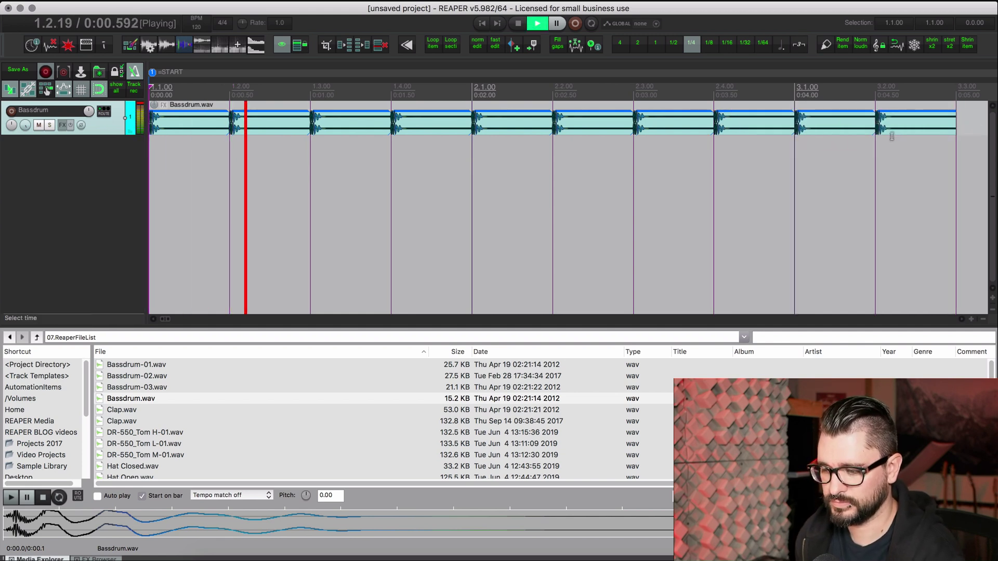
{"action": "key", "text": "space"}
{"action": "scroll", "coordinate": [341, 218], "scroll_direction": "down", "scroll_amount": 2}
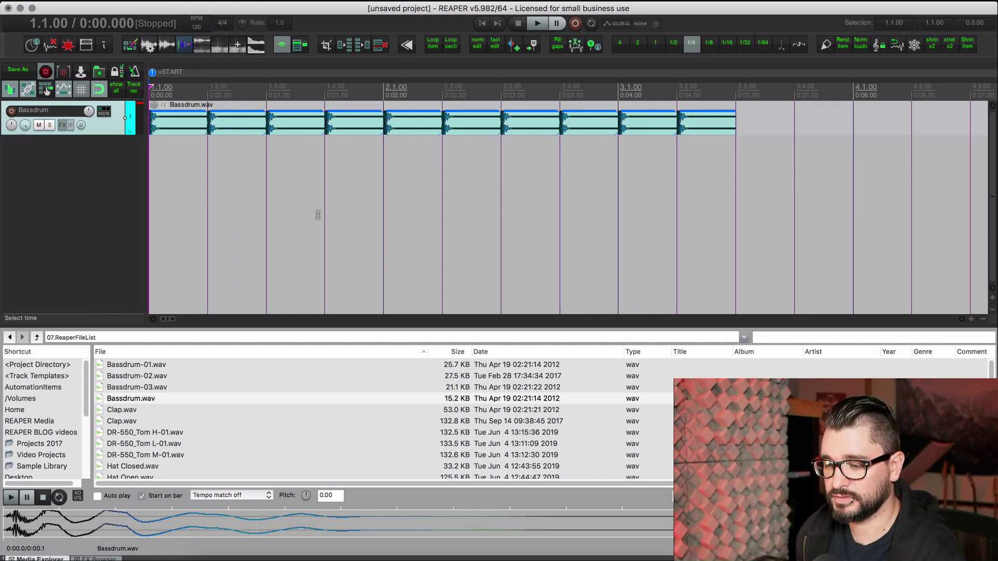
Add Clap.wav on a new track at 1.2.00 and loop its item out to 3.3.00.
{"action": "left_click", "coordinate": [142, 413]}
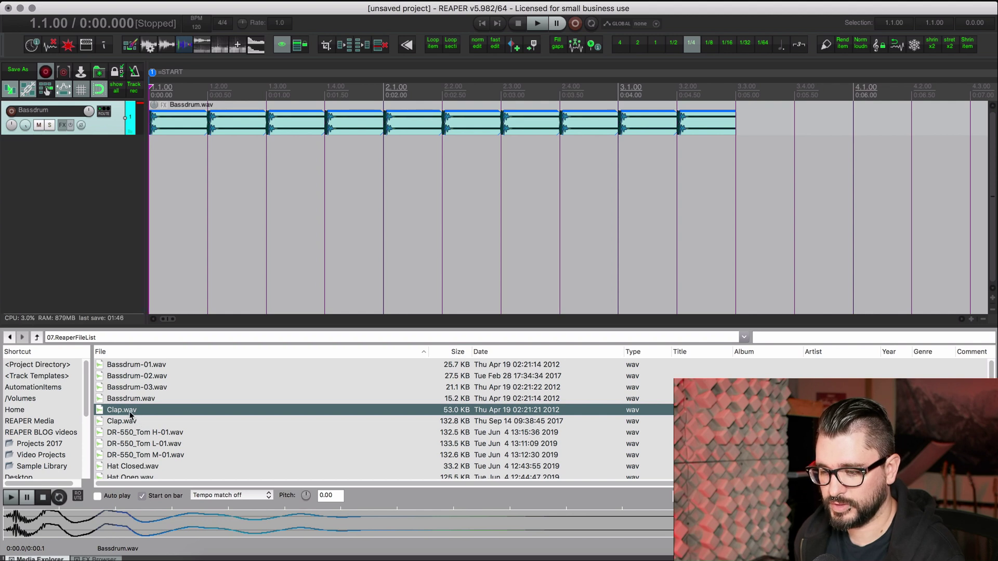
{"action": "left_click_drag", "start_coordinate": [74, 264], "coordinate": [324, 154]}
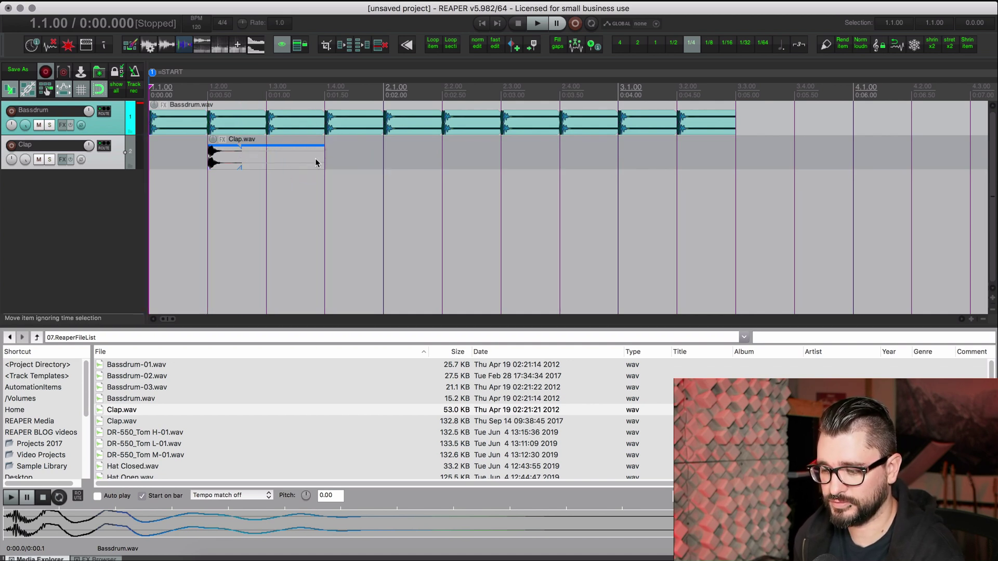
{"action": "left_click", "coordinate": [321, 155]}
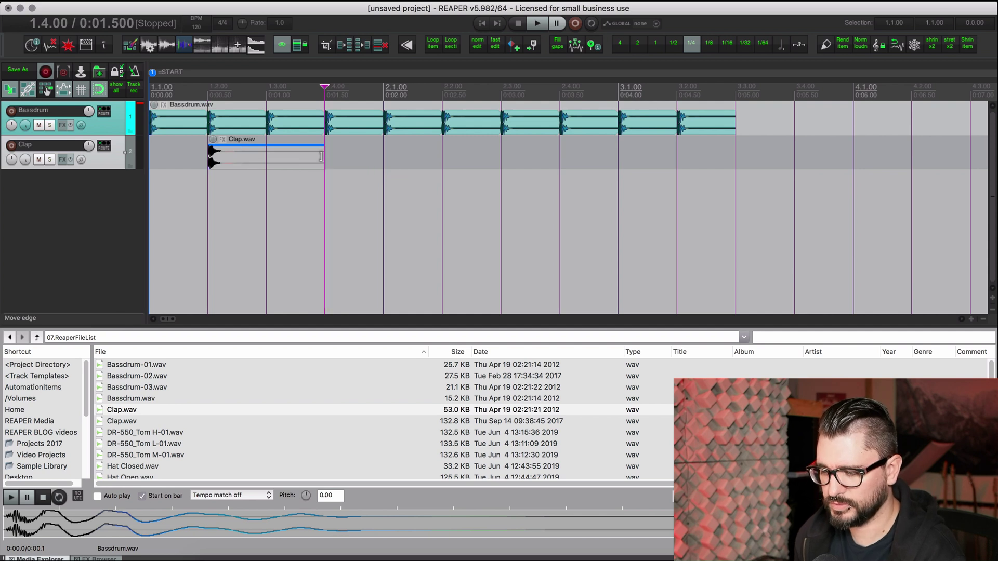
{"action": "left_click_drag", "start_coordinate": [321, 156], "coordinate": [752, 162]}
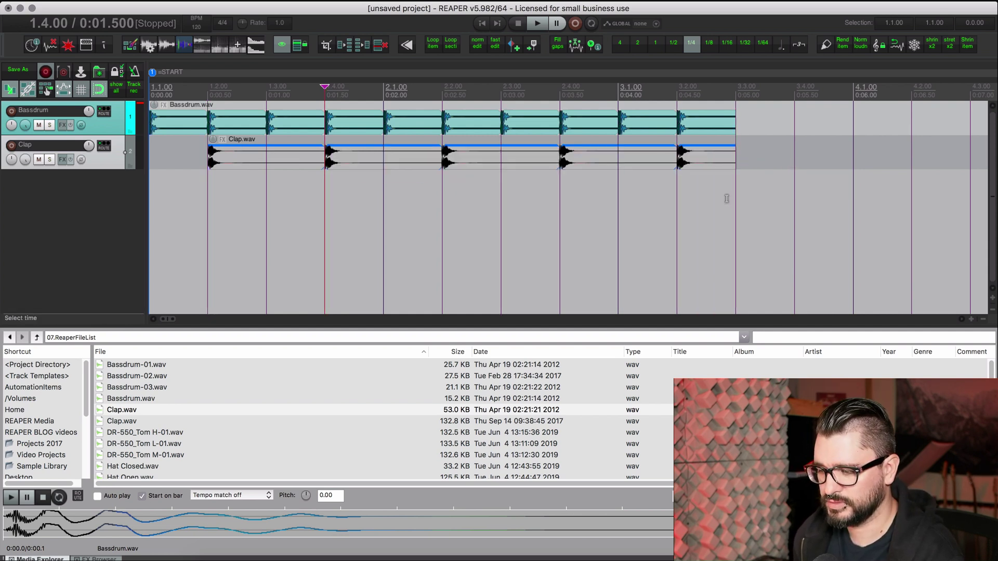
Play the kick and clap beat from the project start, then stop.
{"action": "key", "text": "Home"}
{"action": "key", "text": "space"}
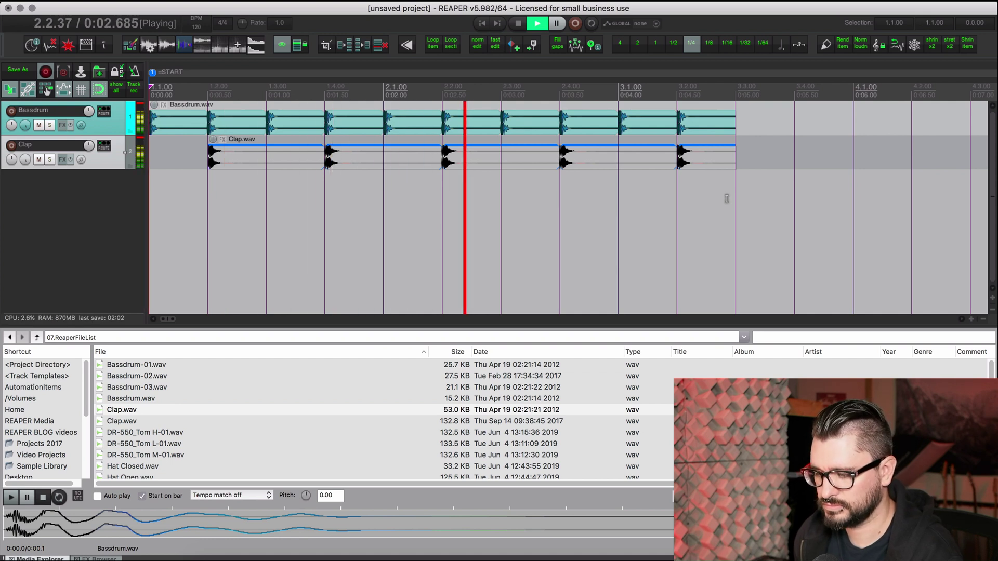
{"action": "key", "text": "space"}
Add Hat Closed.wav on a new track at the start, with a sixteenth-note grid, and shorten the item.
{"action": "scroll", "coordinate": [192, 453], "scroll_direction": "down", "scroll_amount": 2}
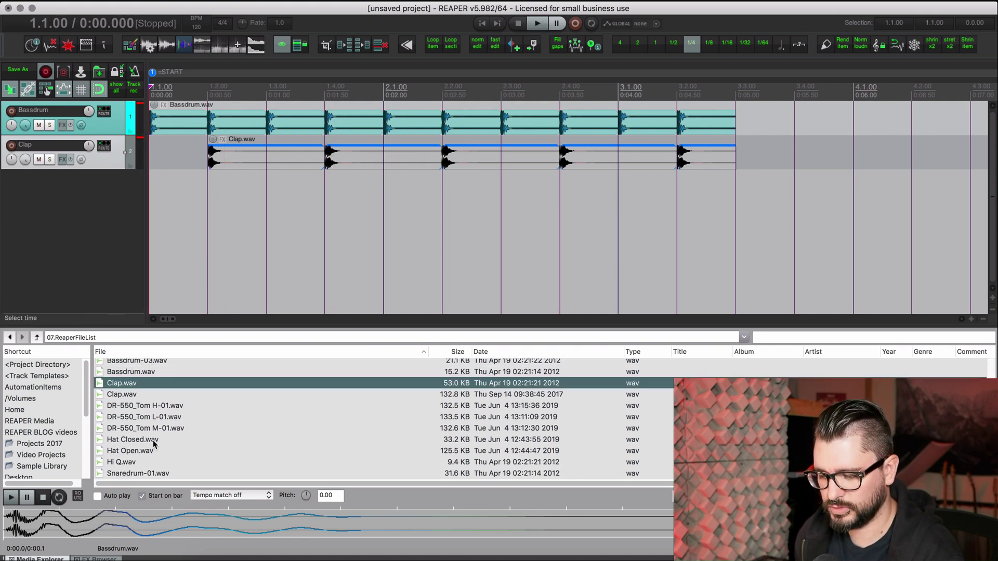
{"action": "left_click", "coordinate": [149, 440]}
{"action": "key", "text": "Return"}
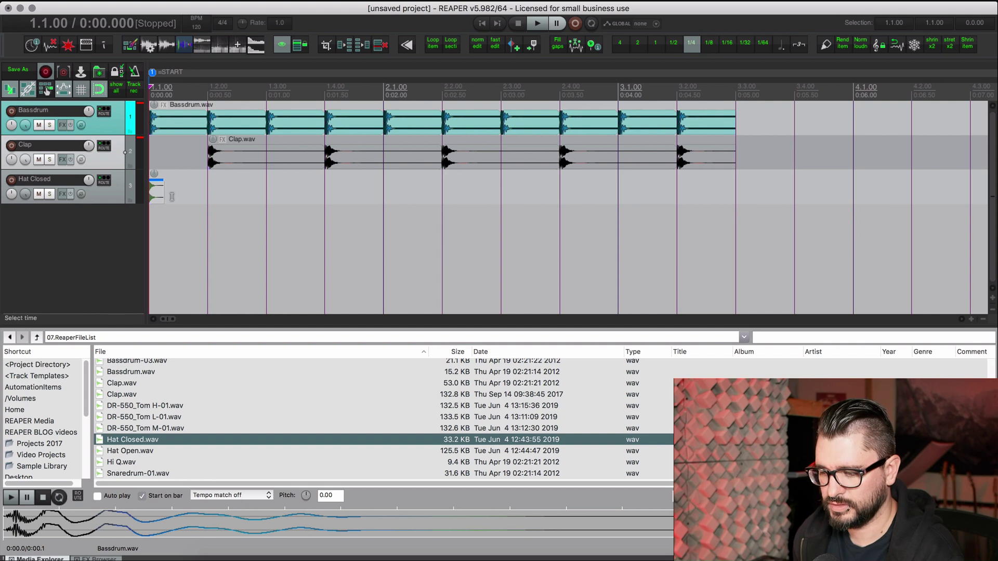
{"action": "left_click", "coordinate": [730, 46]}
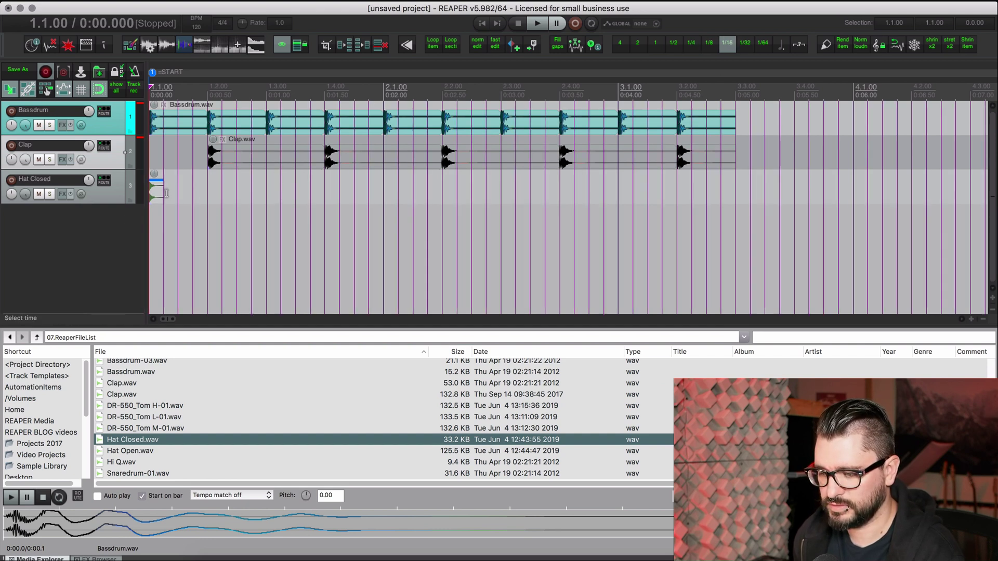
{"action": "left_click_drag", "start_coordinate": [166, 194], "coordinate": [163, 194]}
Trim the Hat Closed item to end at 1.1.25 and loop it through 3.3.00.
{"action": "scroll", "coordinate": [449, 157], "scroll_direction": "up", "scroll_amount": 10}
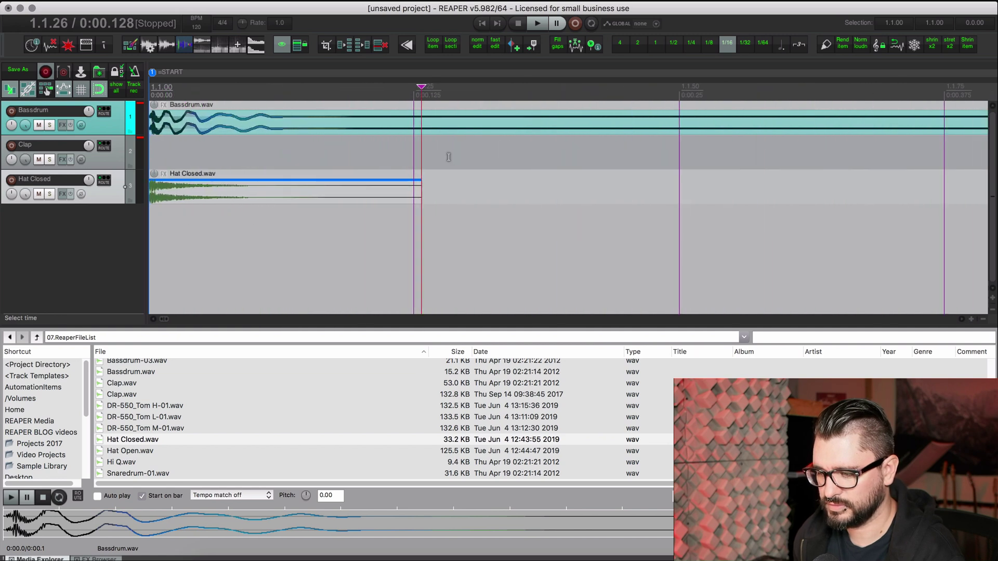
{"action": "left_click_drag", "start_coordinate": [421, 192], "coordinate": [411, 192]}
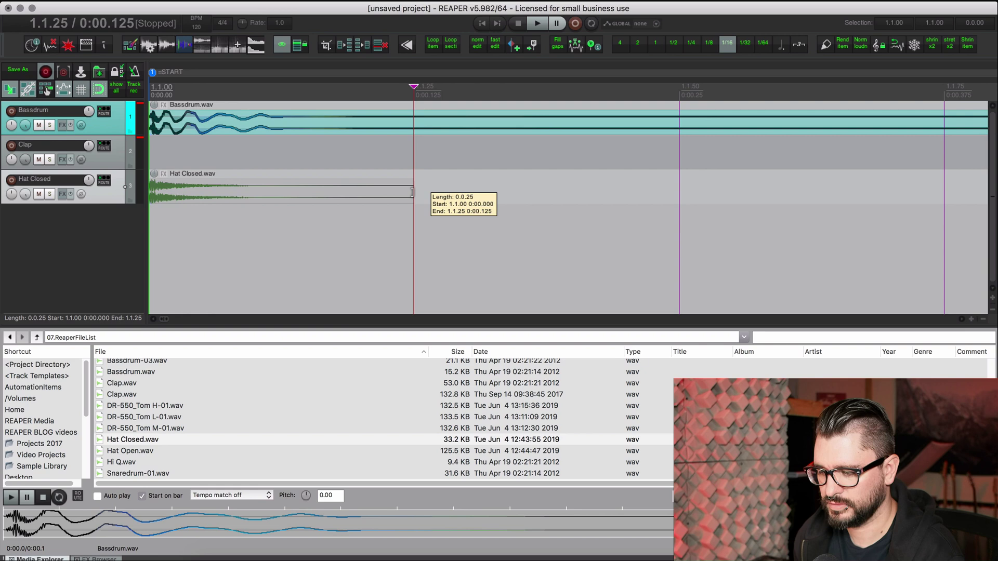
{"action": "scroll", "coordinate": [455, 196], "scroll_direction": "down", "scroll_amount": 5}
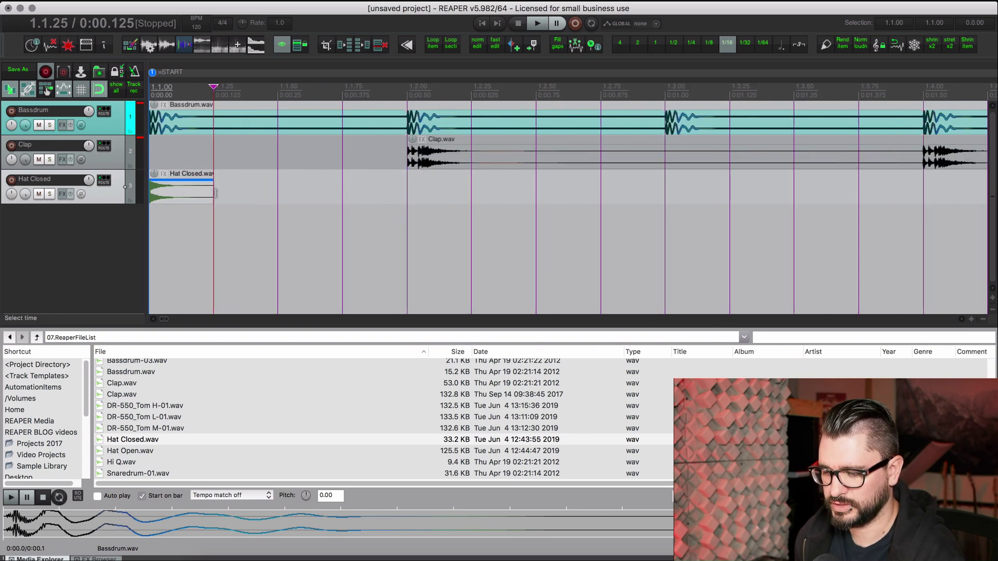
{"action": "left_click_drag", "start_coordinate": [215, 192], "coordinate": [983, 193]}
{"action": "scroll", "coordinate": [334, 175], "scroll_direction": "down", "scroll_amount": 6}
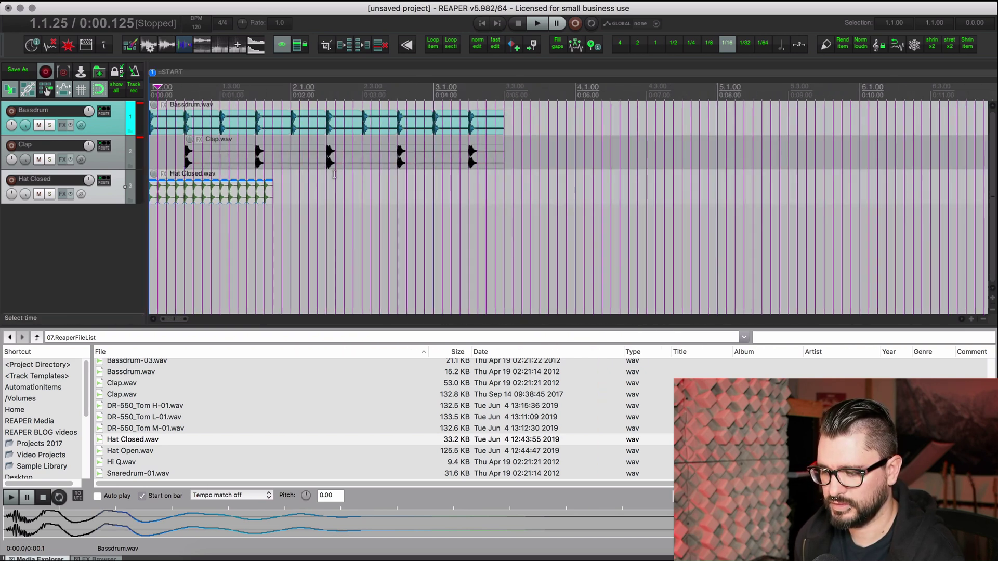
{"action": "left_click_drag", "start_coordinate": [276, 194], "coordinate": [503, 194]}
Play the three-part pattern over a time selection, stop, and set the edit position to 1.4.75.
{"action": "left_click_drag", "start_coordinate": [502, 91], "coordinate": [151, 91]}
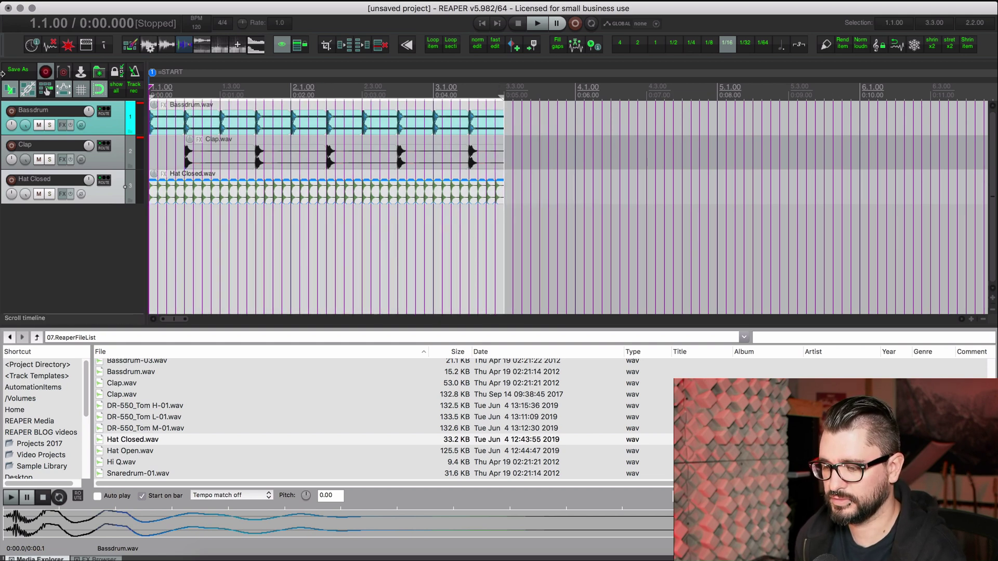
{"action": "key", "text": "space"}
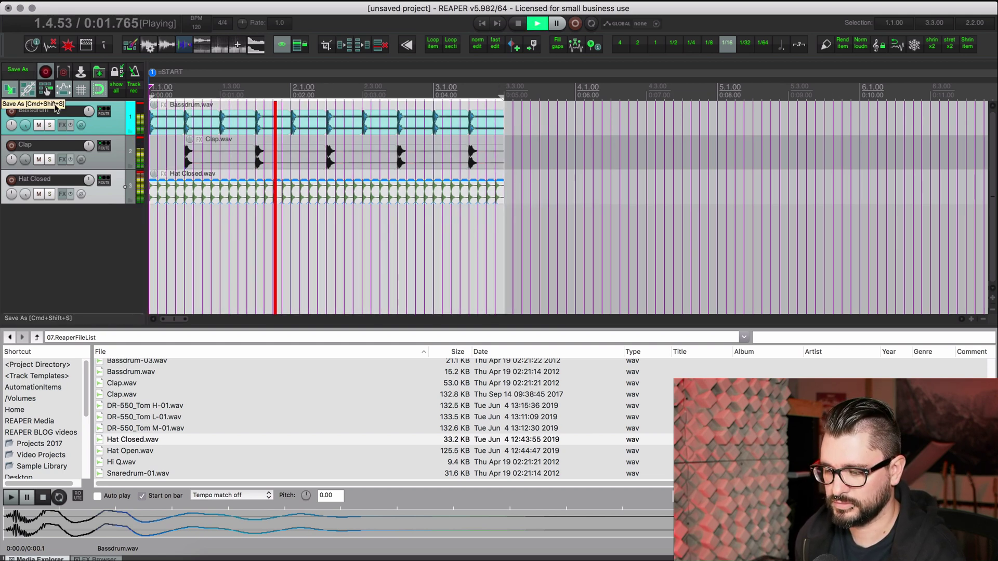
{"action": "key", "text": "space"}
{"action": "left_click", "coordinate": [277, 241]}
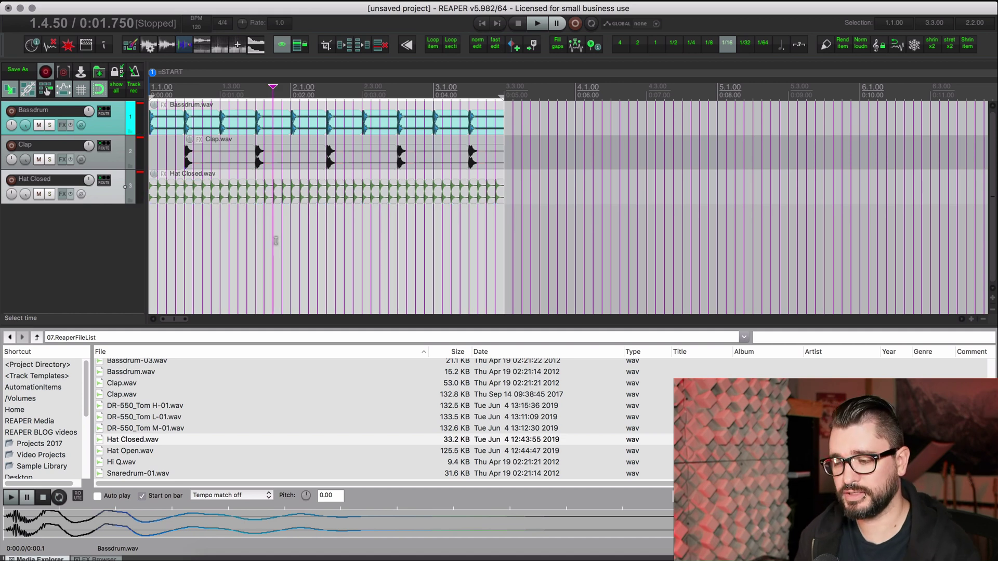
{"action": "left_click", "coordinate": [279, 240]}
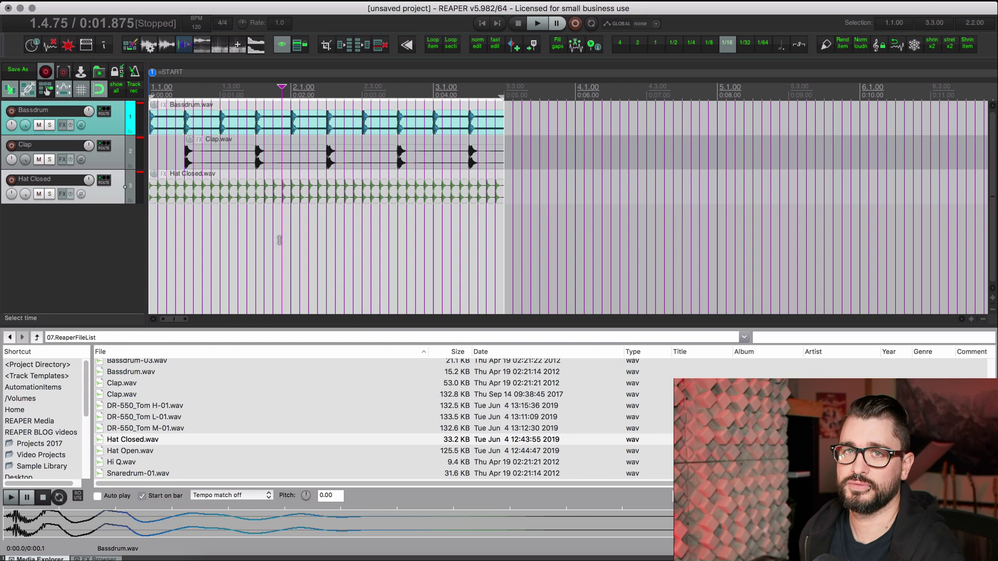
Open Preferences (Cmd+,) and go to General > Media Item Defaults to view the loop source options.
{"action": "key", "text": "super+comma"}
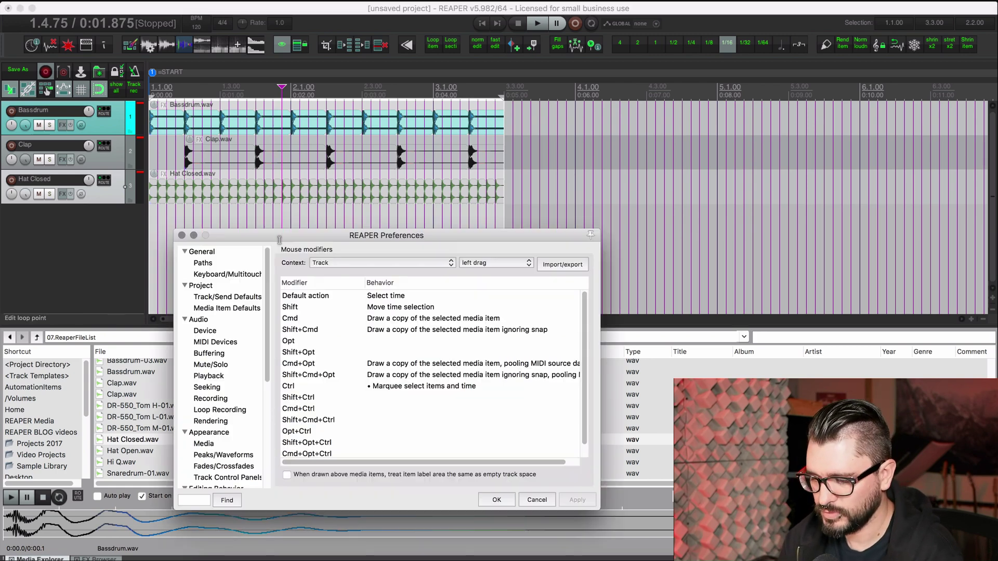
{"action": "left_click", "coordinate": [221, 253]}
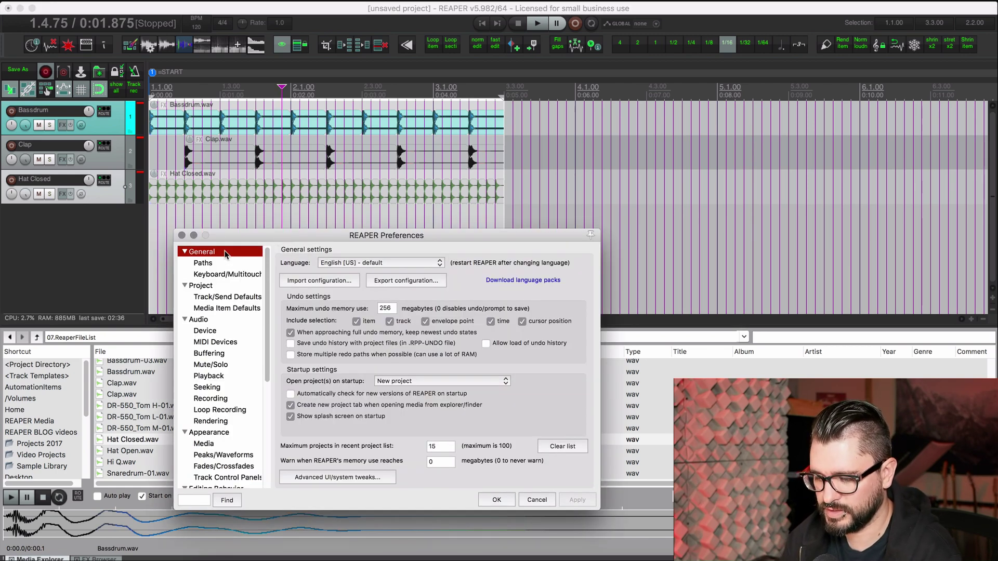
{"action": "scroll", "coordinate": [159, 308], "scroll_direction": "down", "scroll_amount": 3}
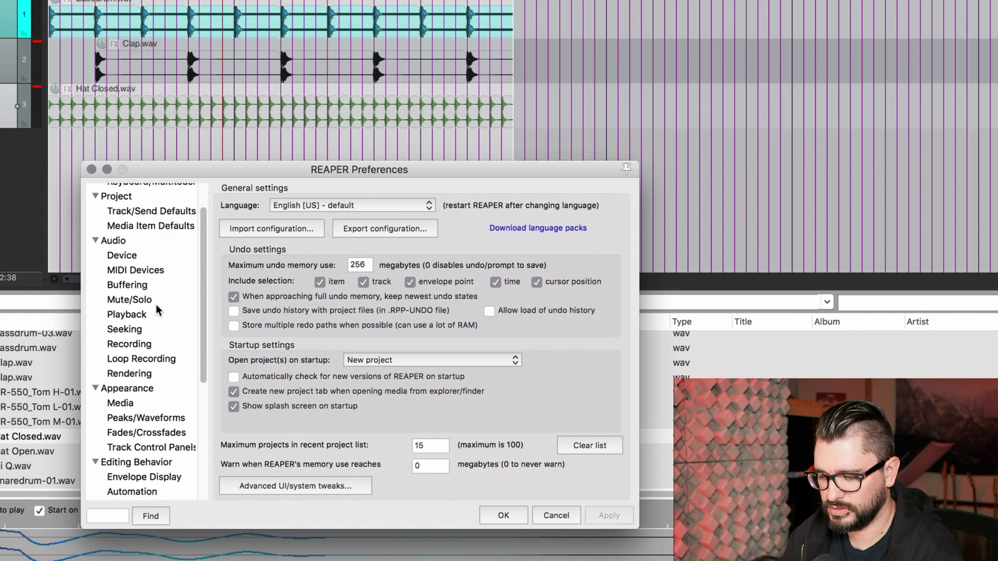
{"action": "left_click", "coordinate": [177, 221]}
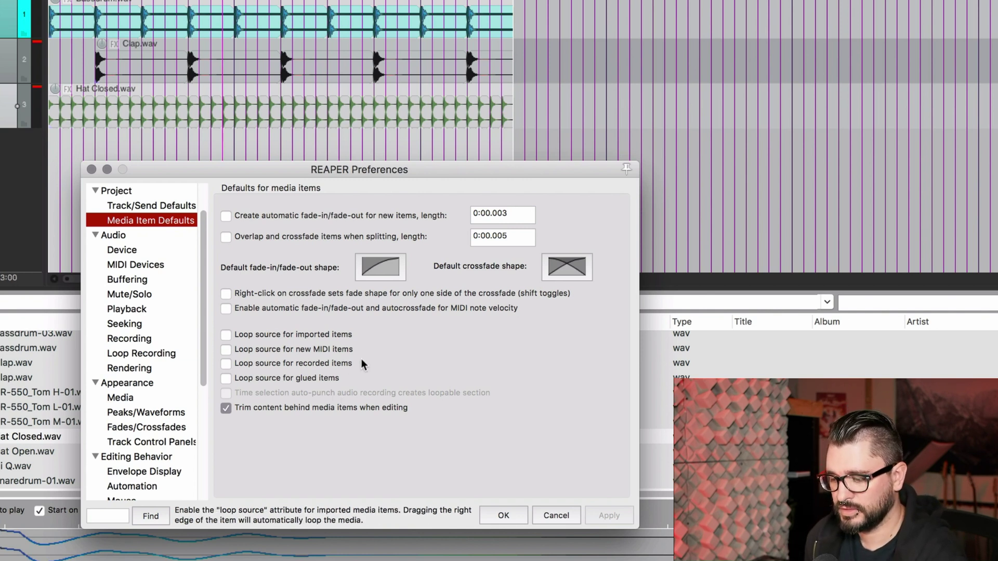
In Mouse Modifiers, choose the Media item edge context with double click, and select its Default action.
{"action": "scroll", "coordinate": [168, 394], "scroll_direction": "down", "scroll_amount": 5}
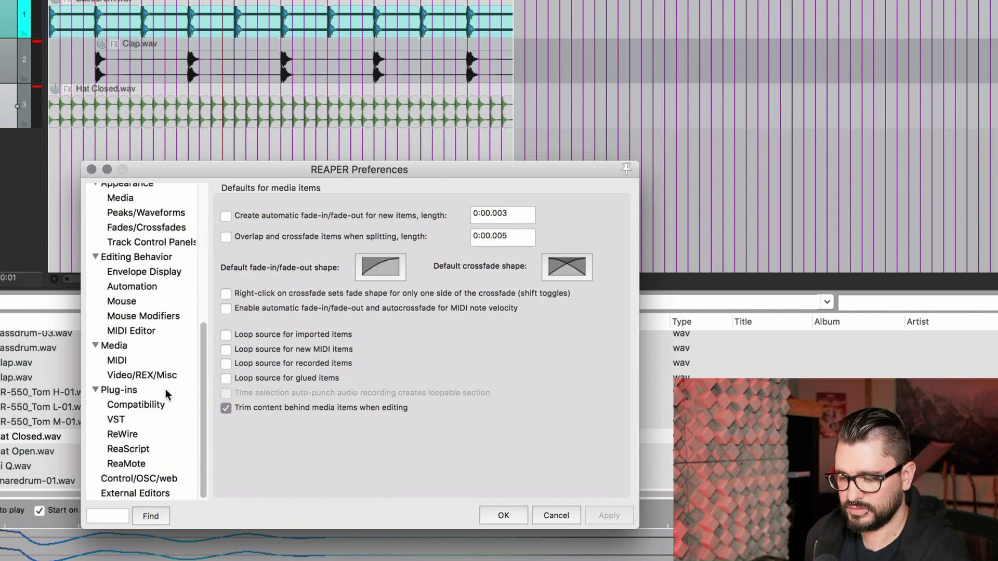
{"action": "left_click", "coordinate": [156, 317]}
{"action": "left_click", "coordinate": [310, 208]}
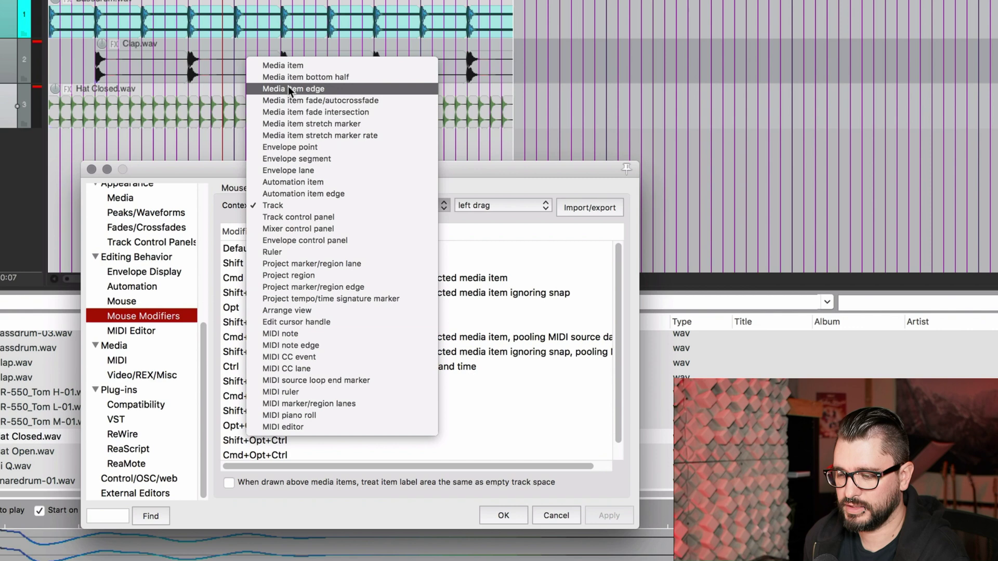
{"action": "left_click", "coordinate": [351, 90]}
{"action": "left_click", "coordinate": [499, 205]}
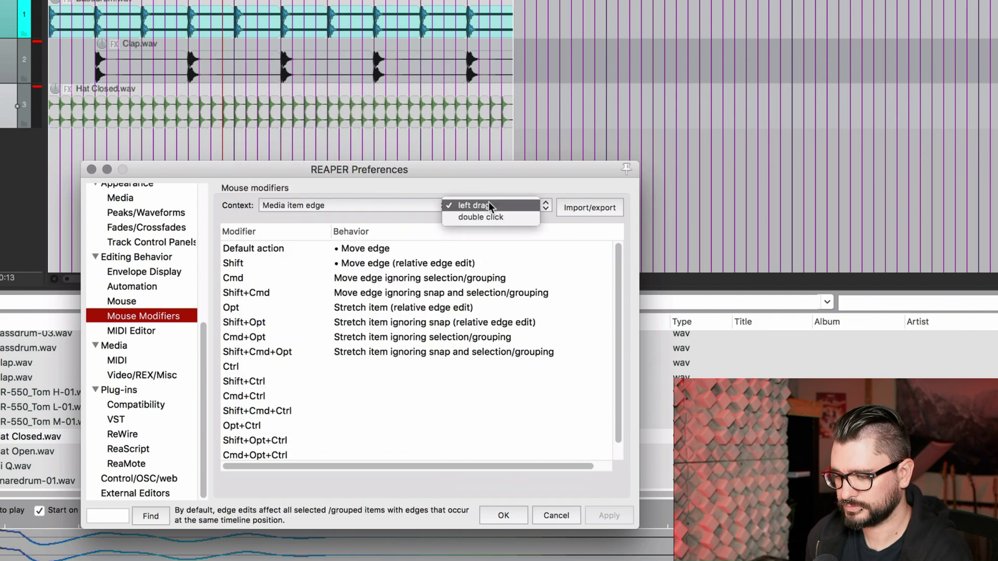
{"action": "left_click", "coordinate": [516, 224]}
{"action": "left_click", "coordinate": [271, 249]}
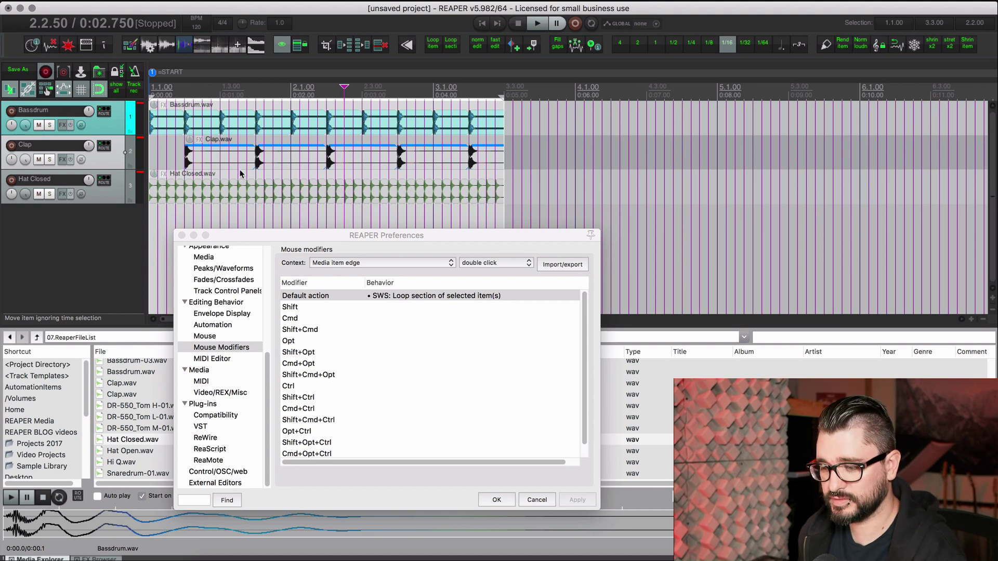
{"action": "double_click", "coordinate": [204, 166]}
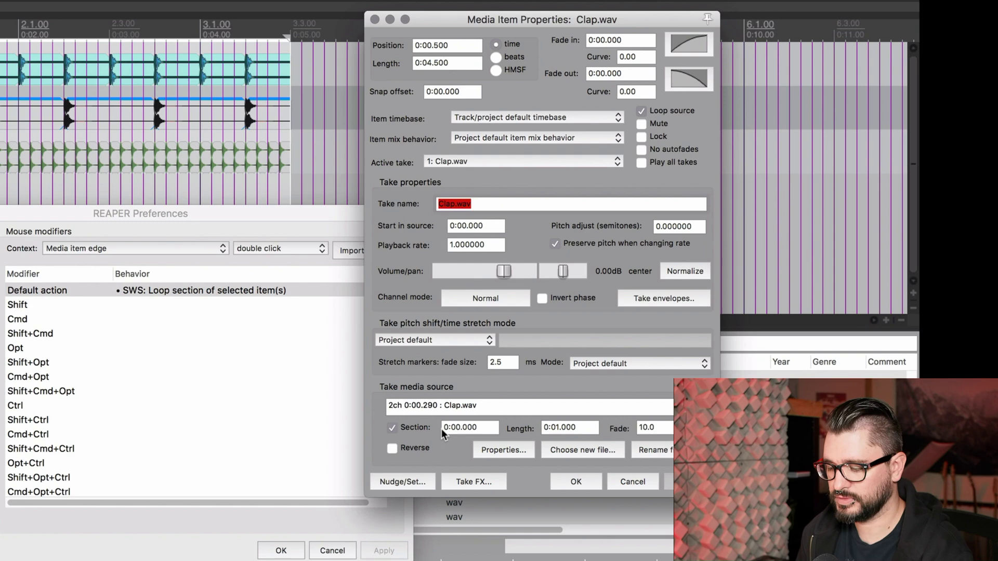
{"action": "left_click", "coordinate": [632, 482]}
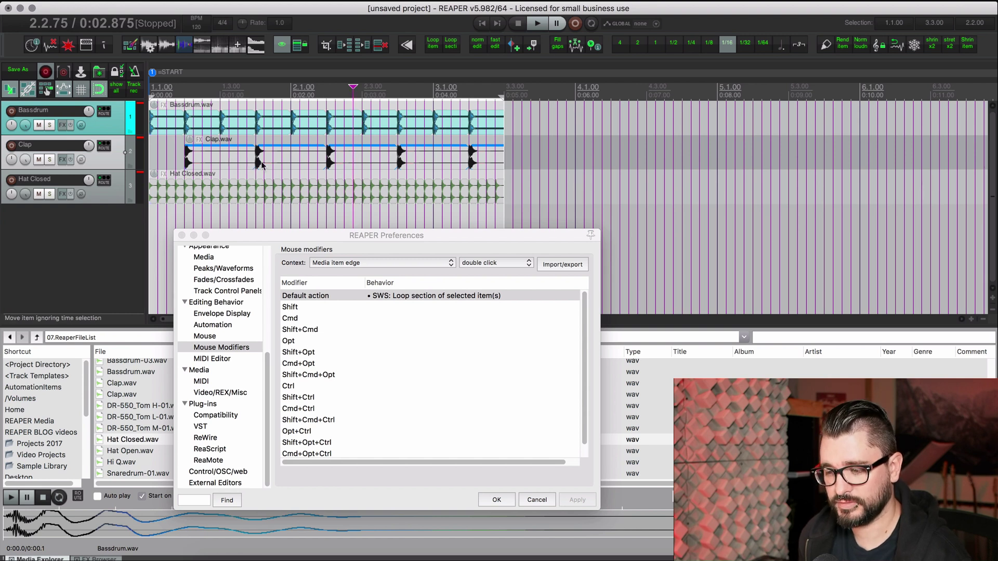
Trim the Clap item to one bar ending at 2.2.00, loop it, and extend it to 5.3.00.
{"action": "double_click", "coordinate": [502, 157]}
{"action": "left_click", "coordinate": [603, 146]}
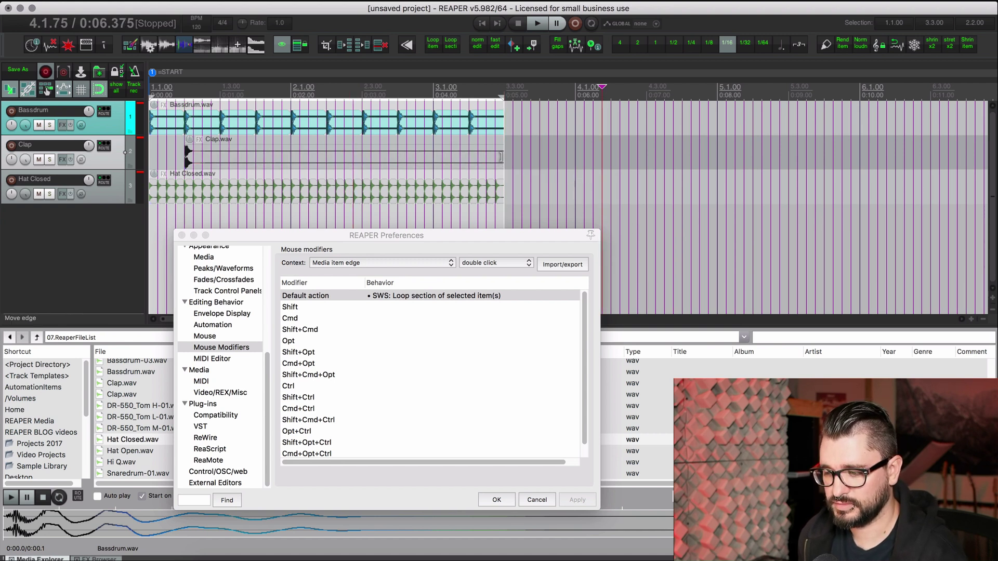
{"action": "left_click_drag", "start_coordinate": [501, 157], "coordinate": [324, 156]}
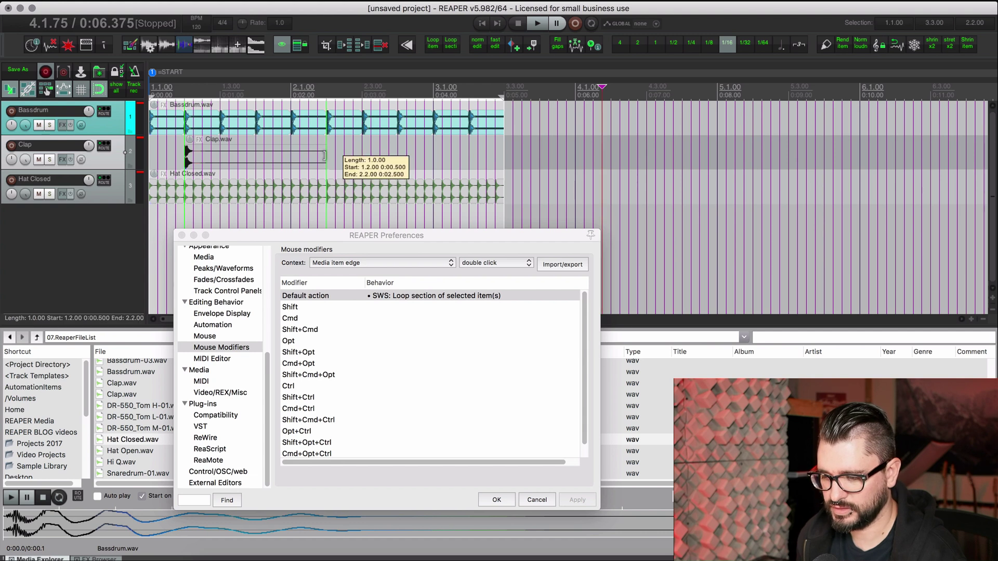
{"action": "double_click", "coordinate": [324, 155]}
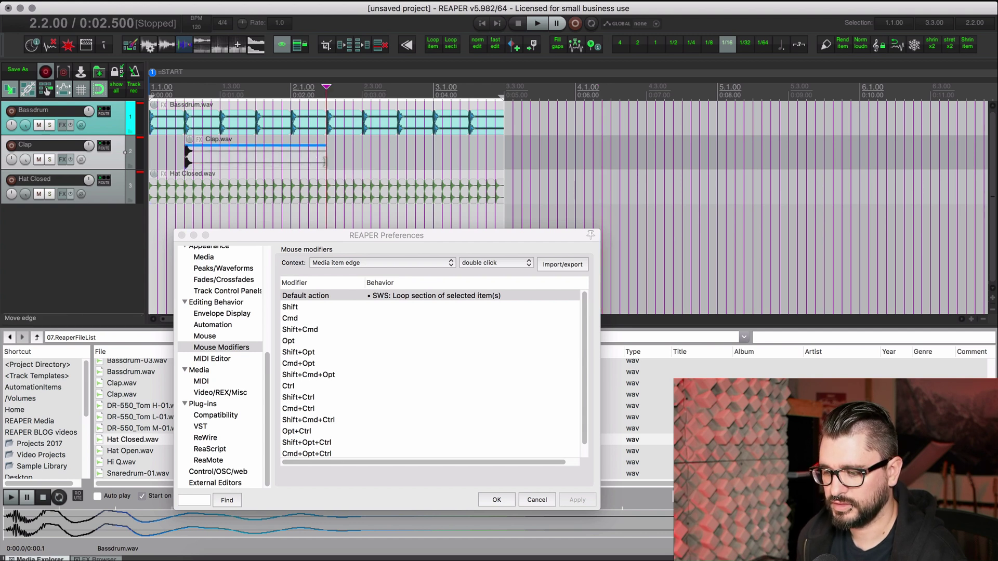
{"action": "left_click_drag", "start_coordinate": [325, 161], "coordinate": [787, 161]}
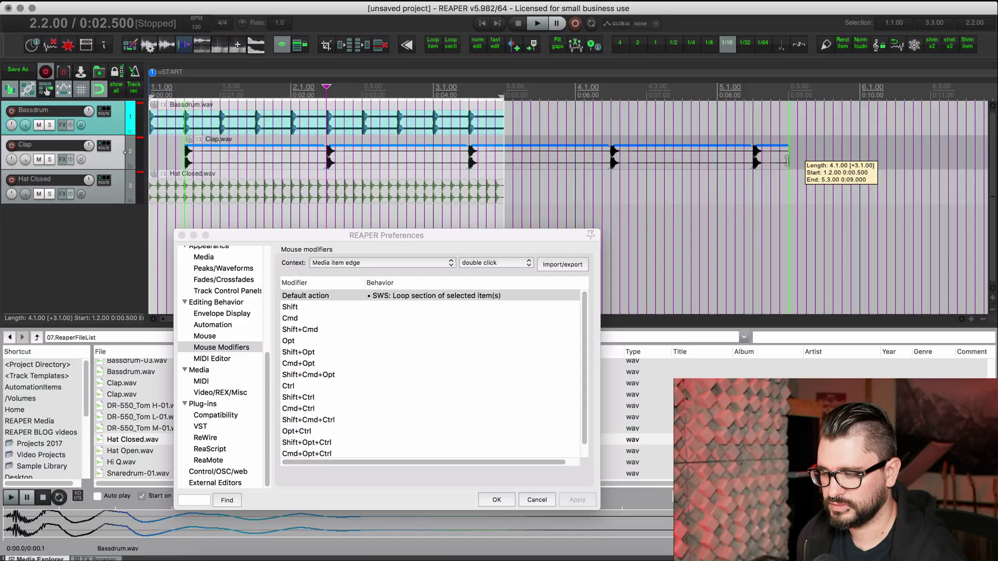